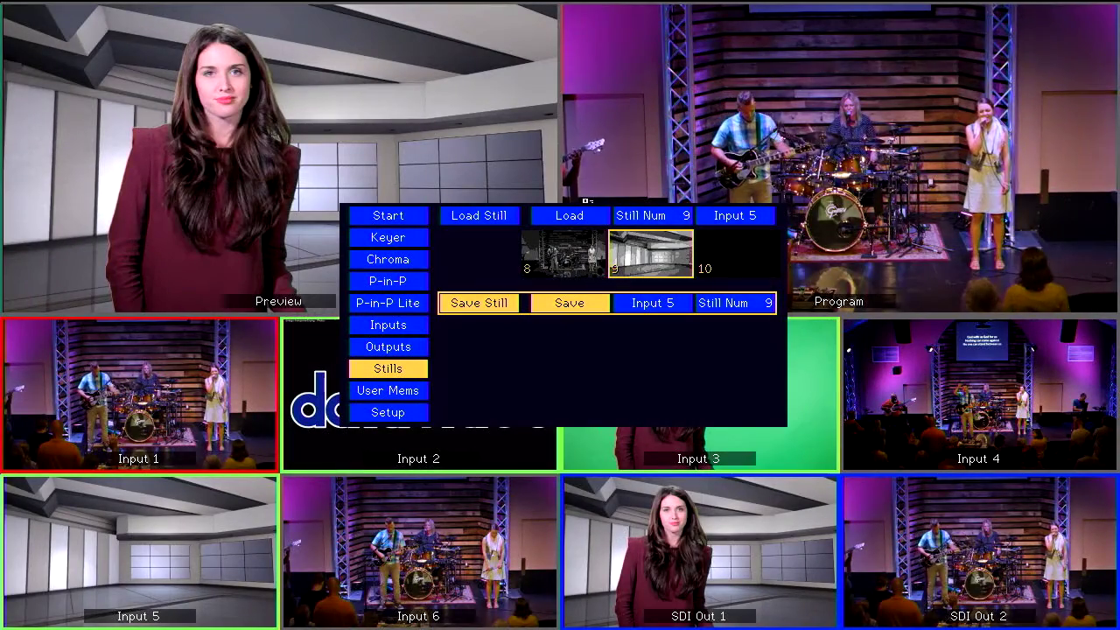
Step: Choose still number 9 as the still to load
{"action": "key", "text": "Up"}
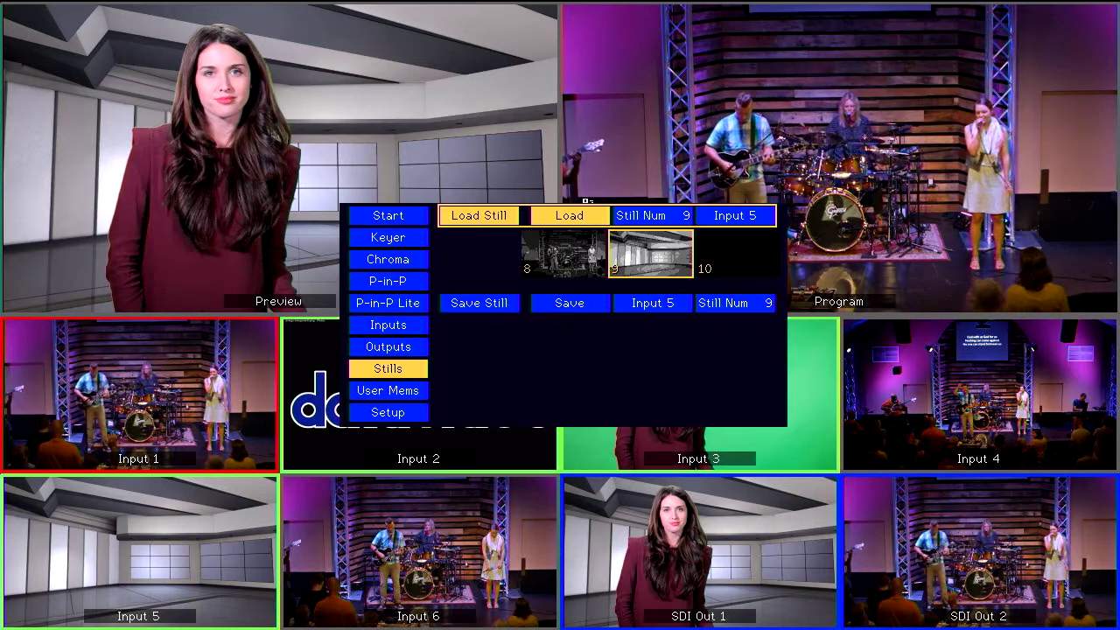
{"action": "key", "text": "Right"}
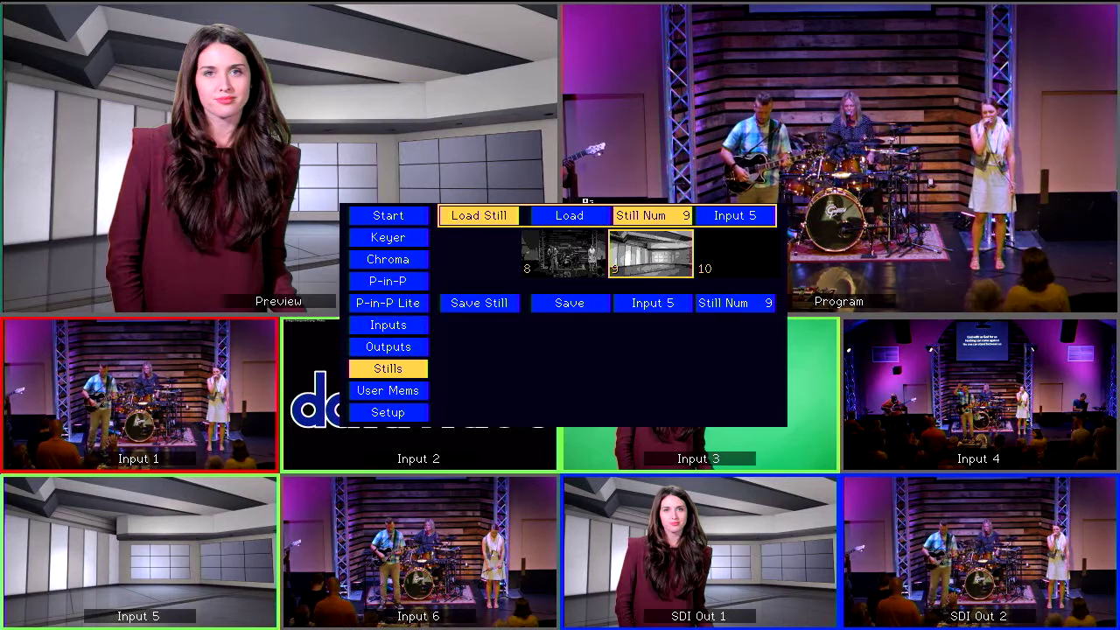
{"action": "key", "text": "Return"}
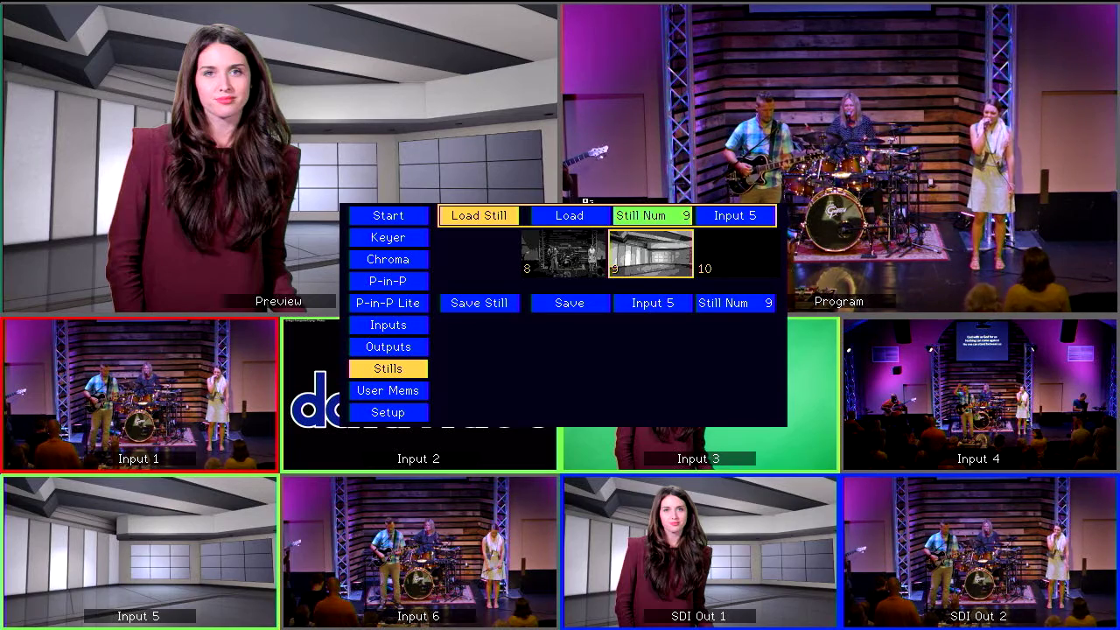
{"action": "key", "text": "Up"}
{"action": "key", "text": "Down"}
{"action": "key", "text": "Return"}
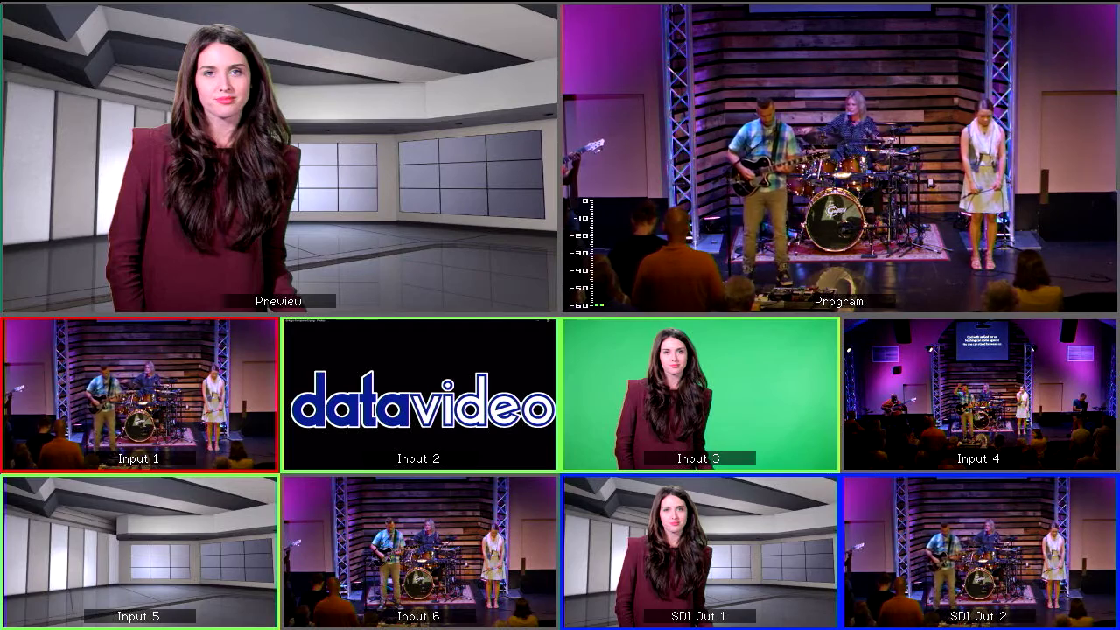
Step: Open the Stills settings and set the Save Still source to Input 5
{"action": "key", "text": "Menu"}
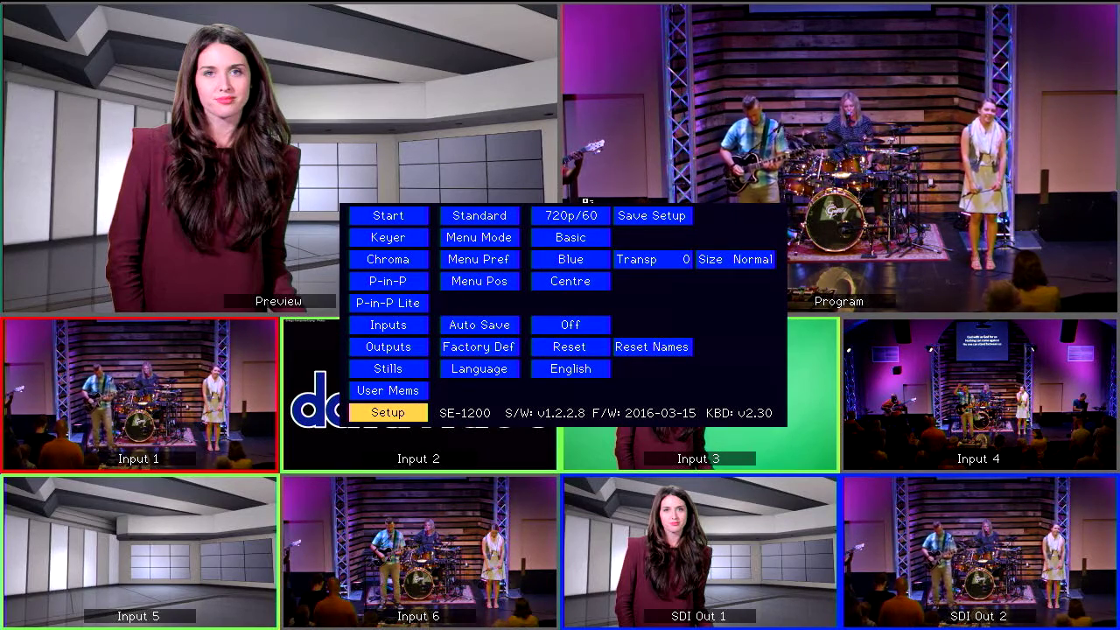
{"action": "key", "text": "Up"}
{"action": "key", "text": "Up"}
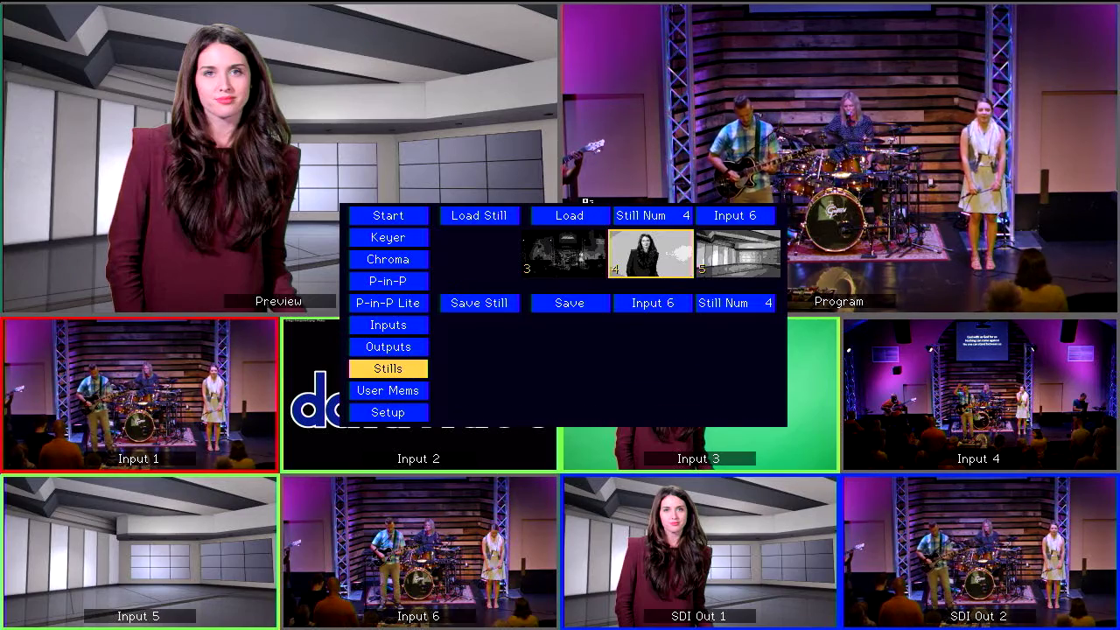
{"action": "key", "text": "Return"}
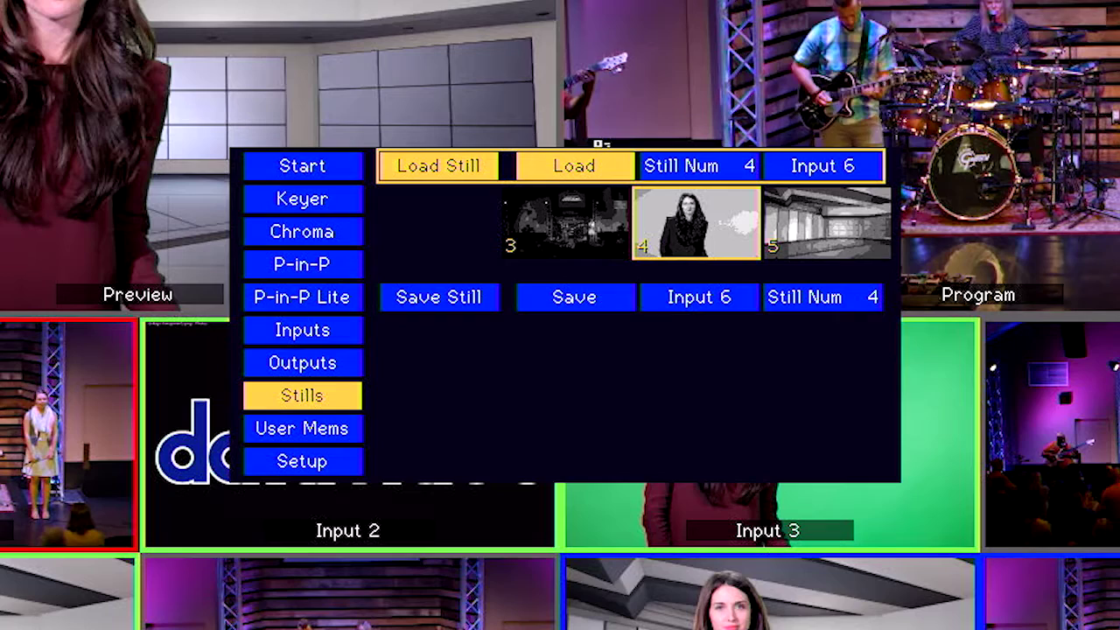
{"action": "key", "text": "Down"}
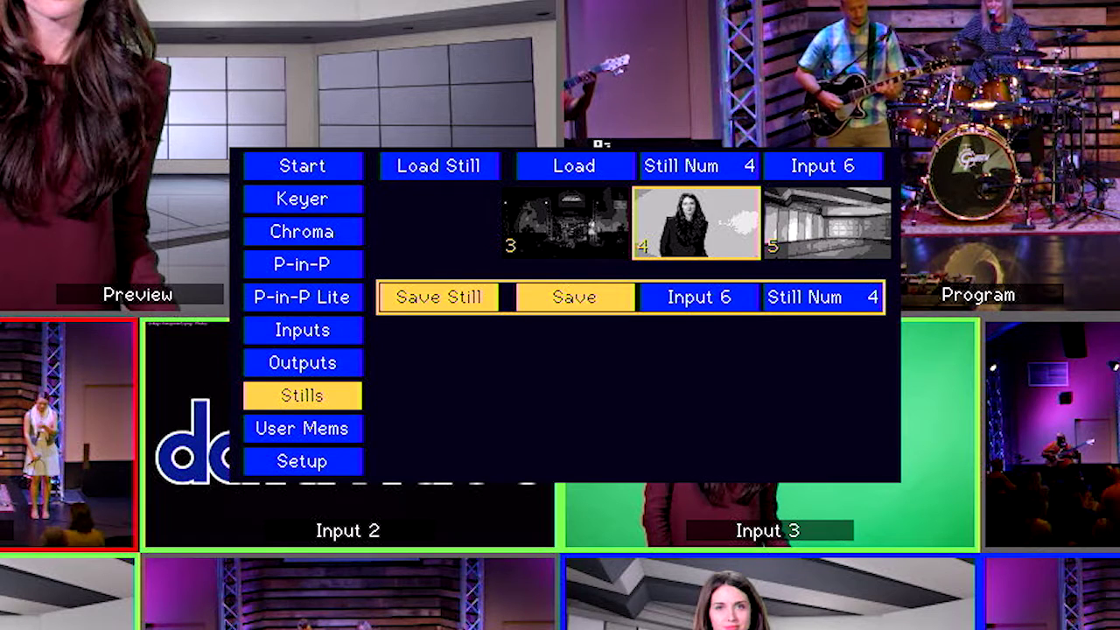
{"action": "key", "text": "Right"}
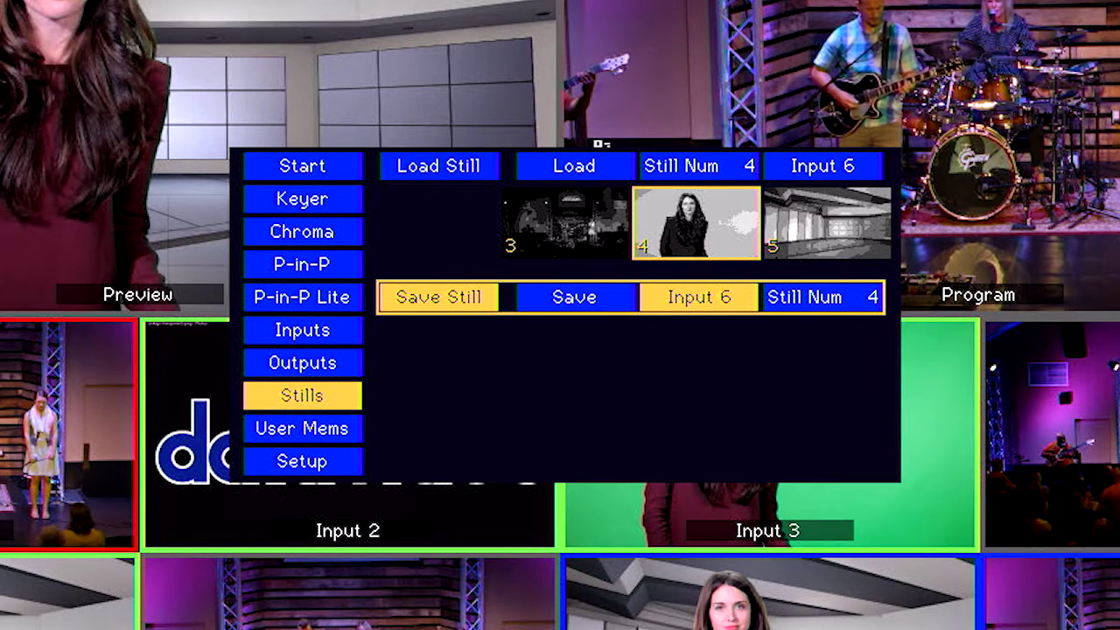
{"action": "key", "text": "Return"}
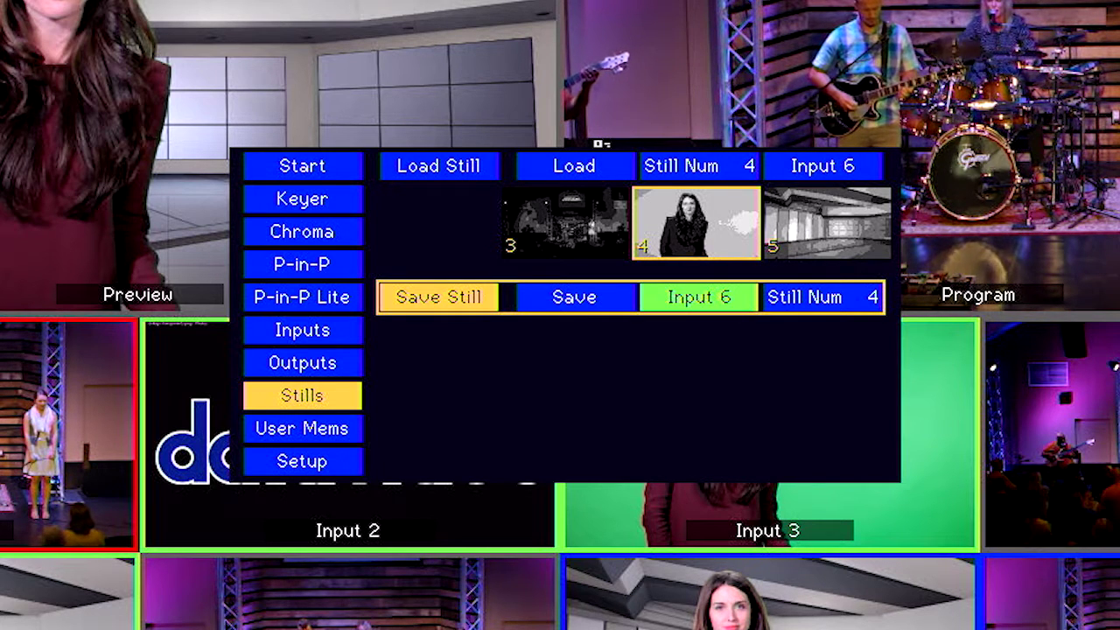
{"action": "key", "text": "Down"}
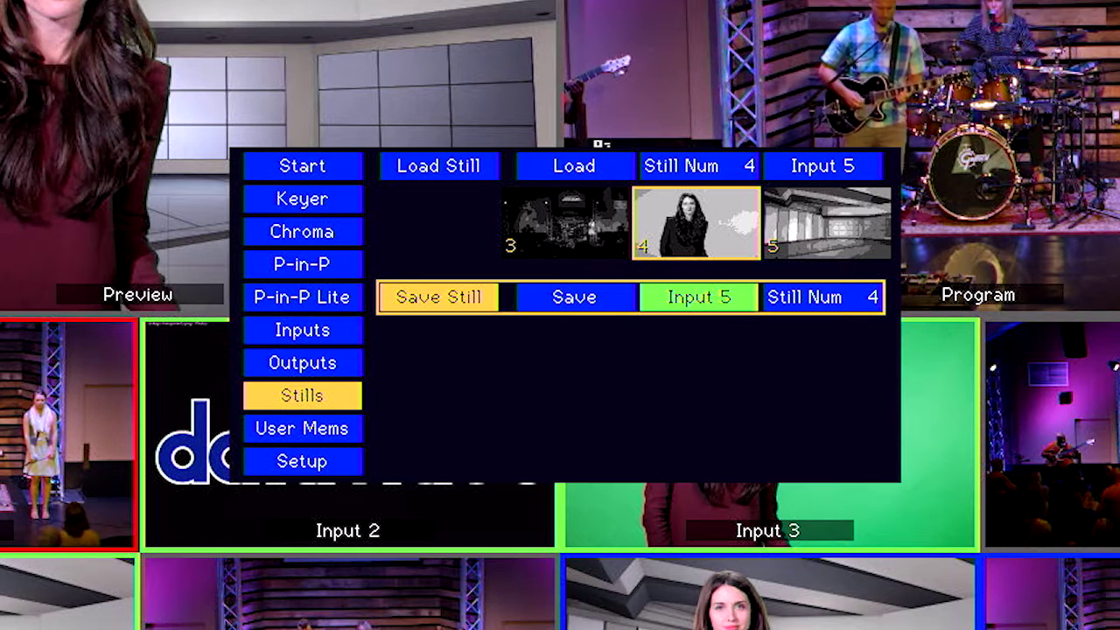
{"action": "key", "text": "Return"}
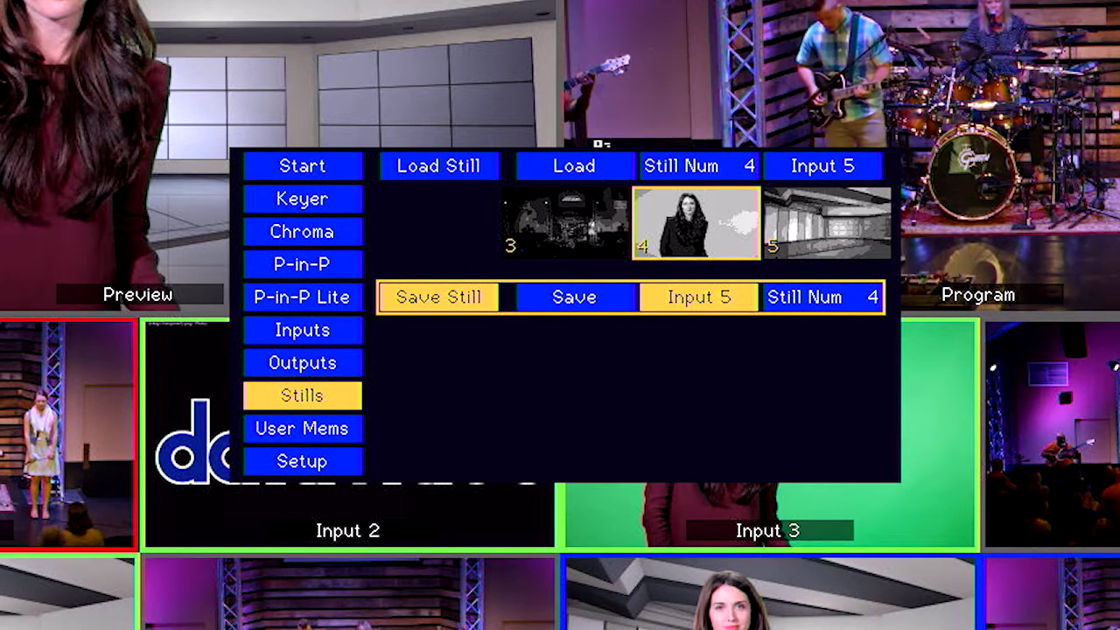
Step: Set the Save Still destination to the empty still number 9
{"action": "key", "text": "Right"}
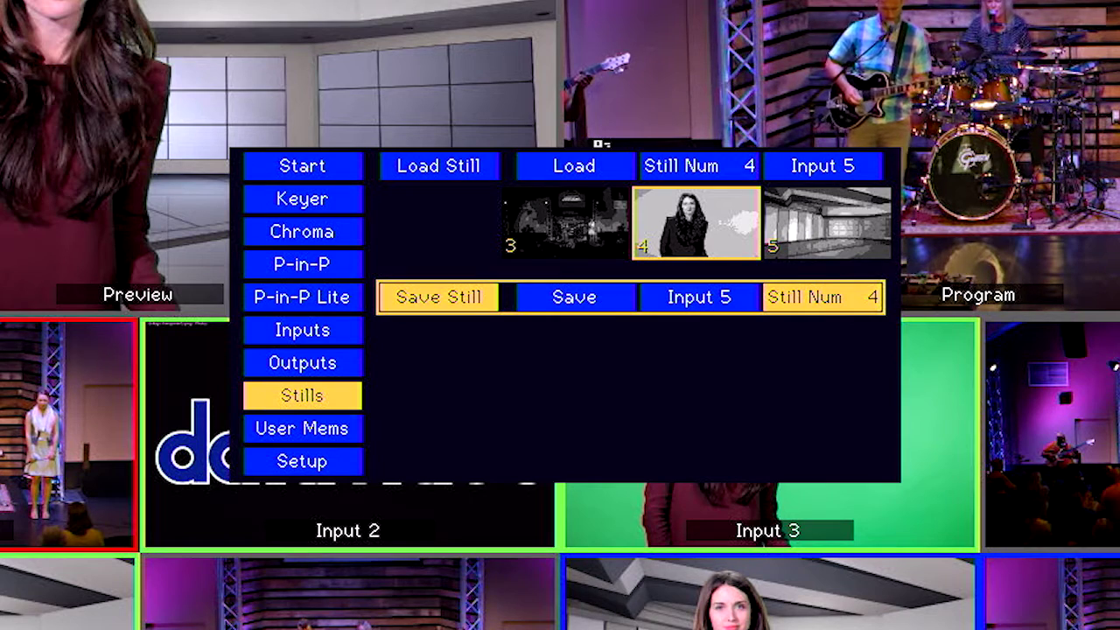
{"action": "key", "text": "Return"}
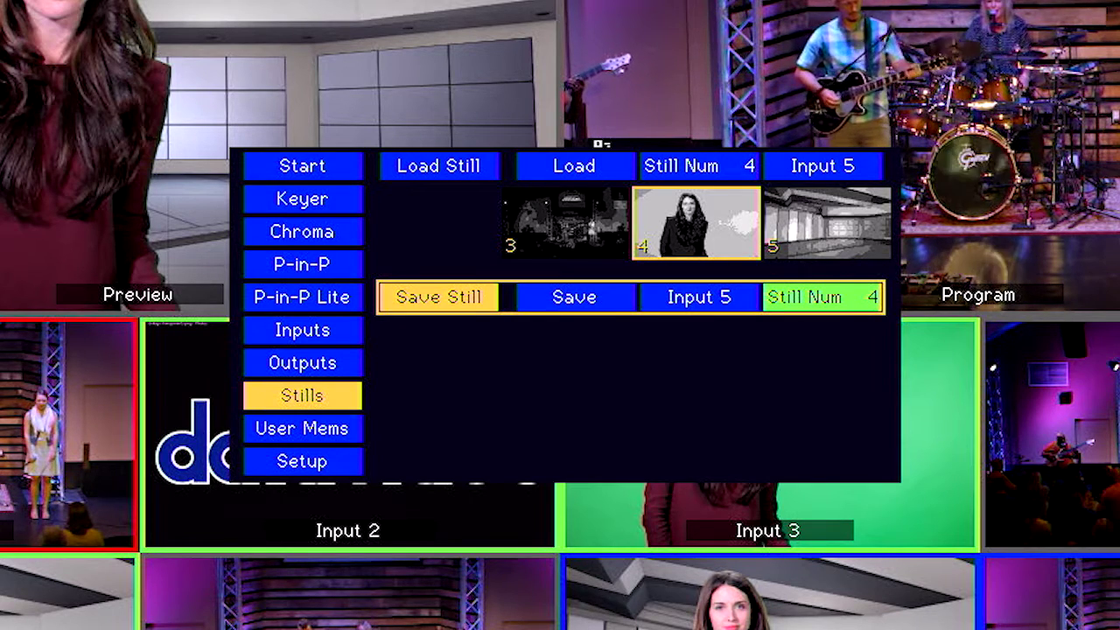
{"action": "key", "text": "Right"}
{"action": "key", "text": "Right"}
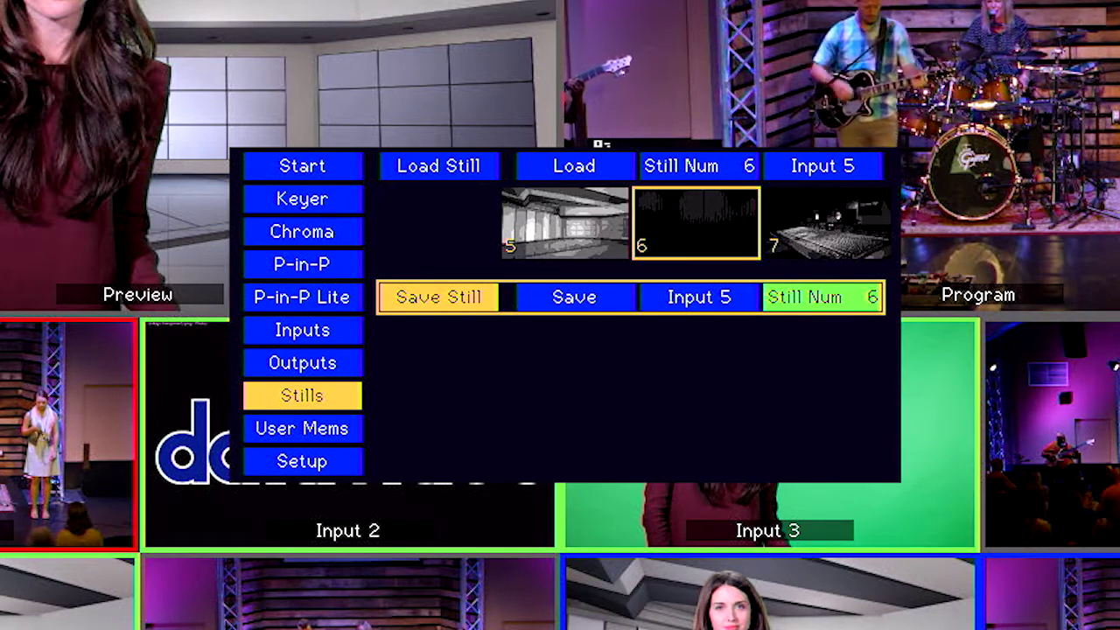
{"action": "scroll", "coordinate": [822, 296], "scroll_direction": "up", "scroll_amount": 3}
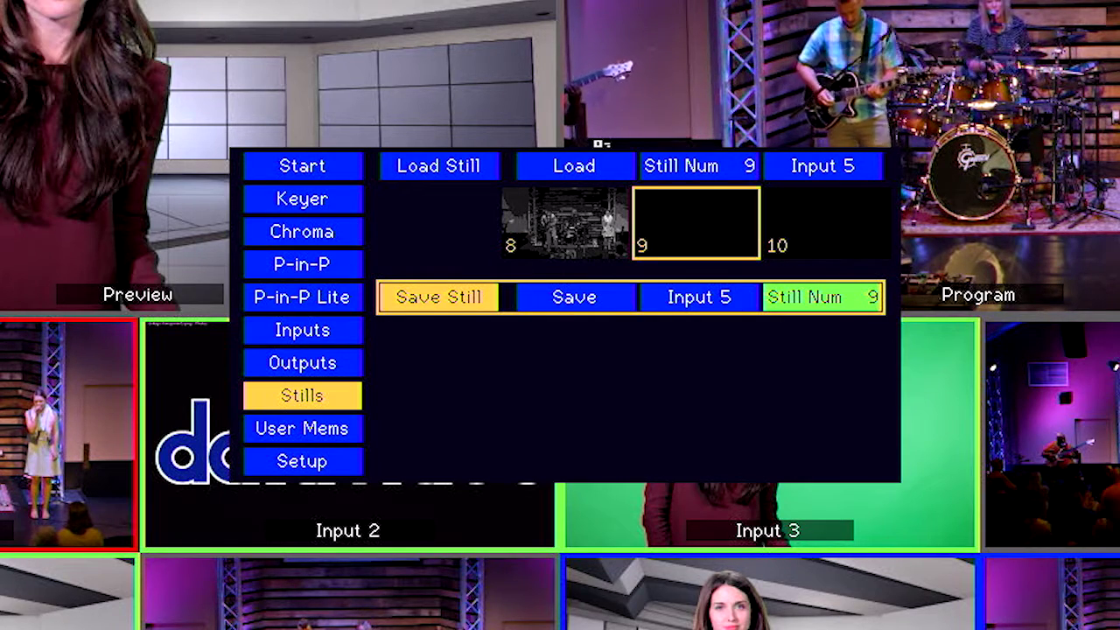
{"action": "key", "text": "Return"}
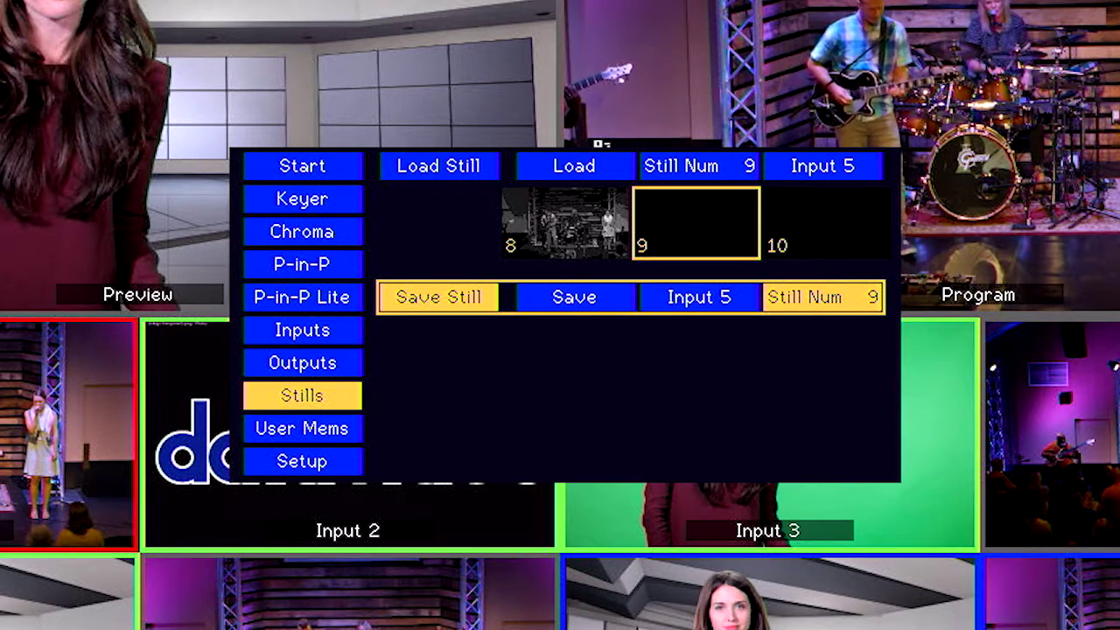
Step: Save the Input 5 image into still slot 9
{"action": "key", "text": "Left"}
{"action": "key", "text": "Left"}
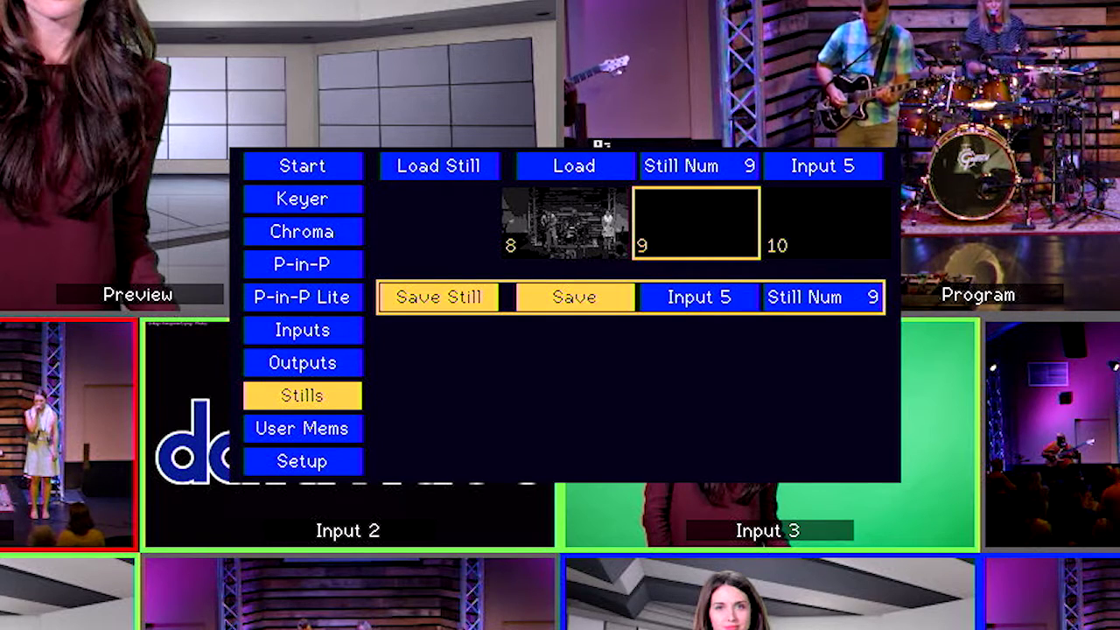
{"action": "key", "text": "Return"}
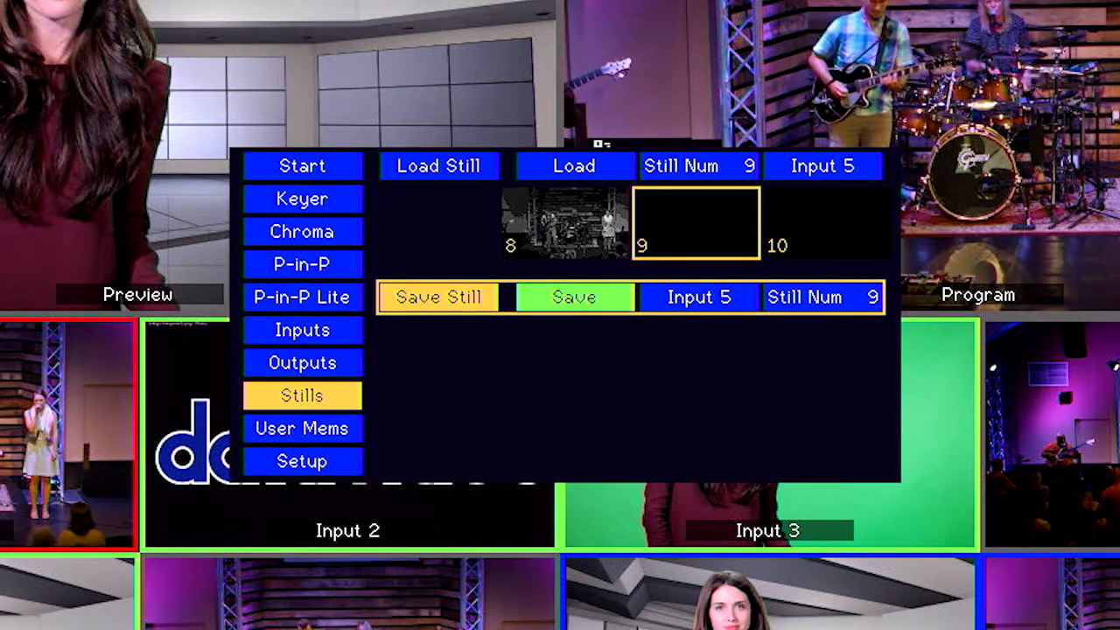
{"action": "key", "text": "Return"}
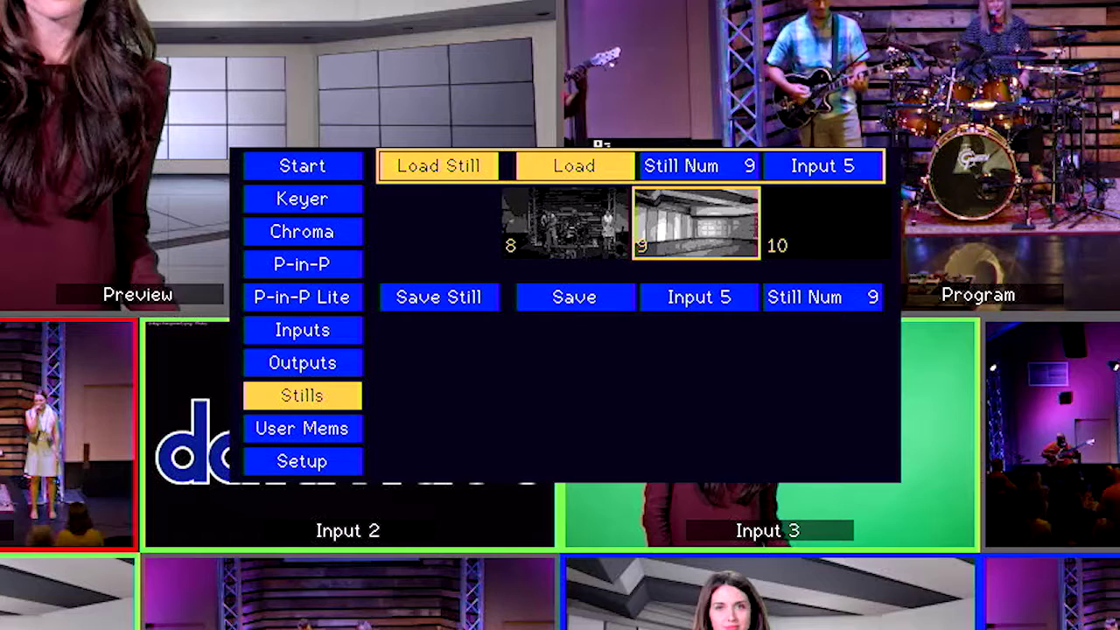
Step: Select still number 9 as the image for the Load Still function
{"action": "key", "text": "Right"}
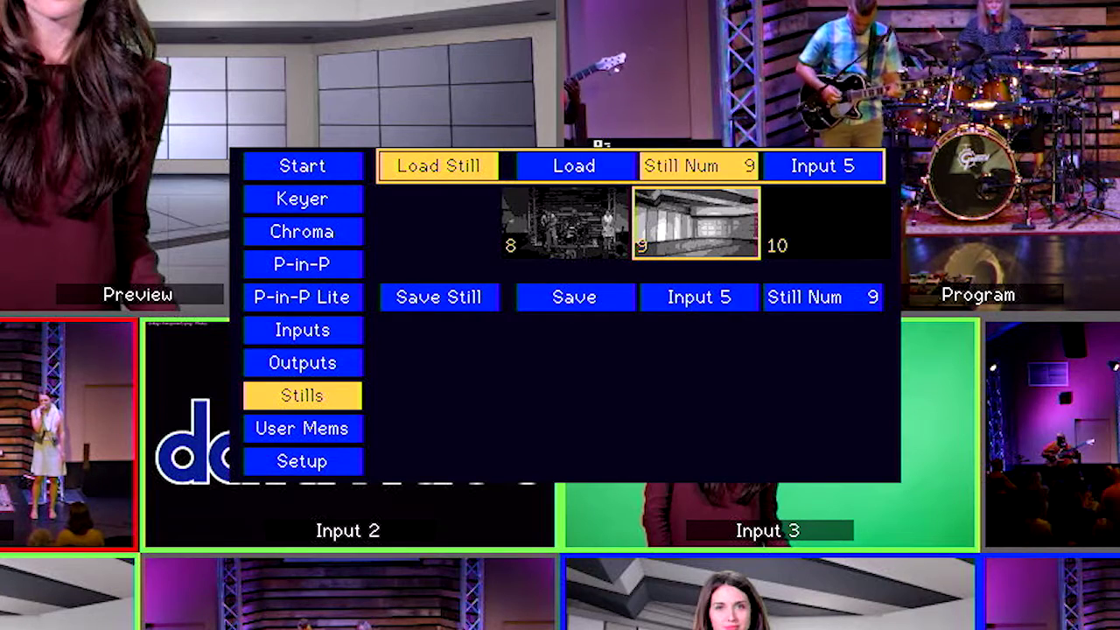
{"action": "key", "text": "Return"}
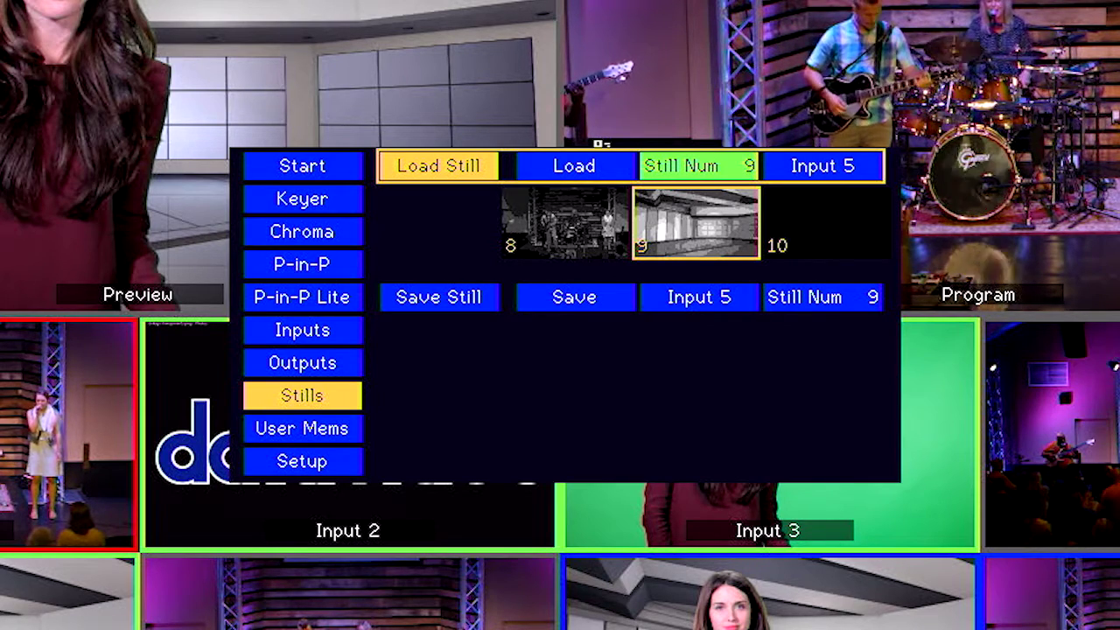
{"action": "key", "text": "Right"}
{"action": "key", "text": "Down"}
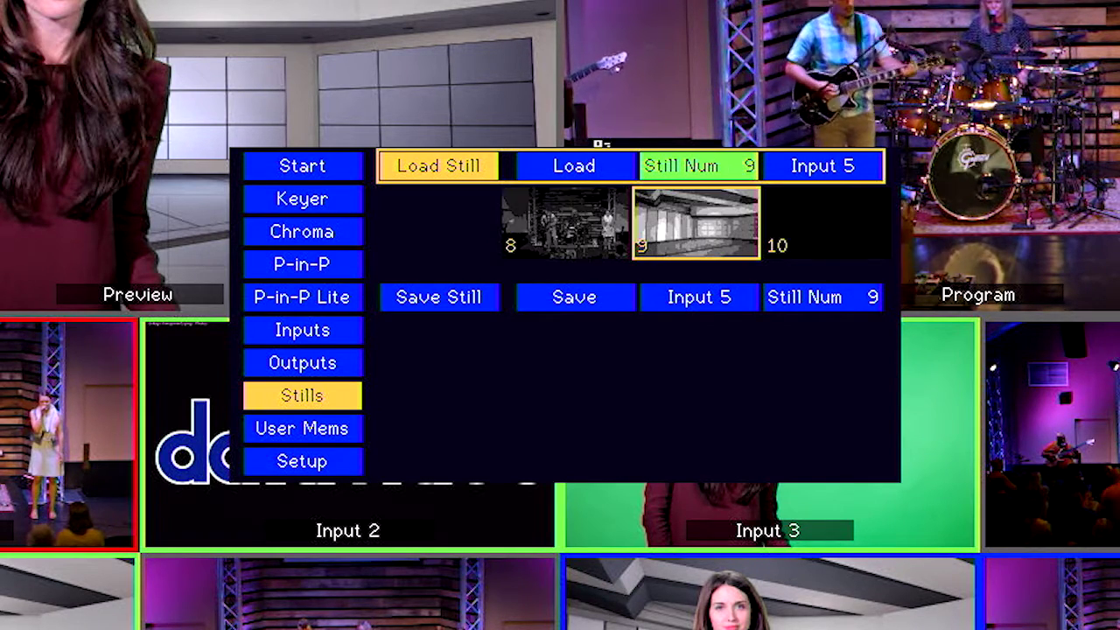
{"action": "key", "text": "Return"}
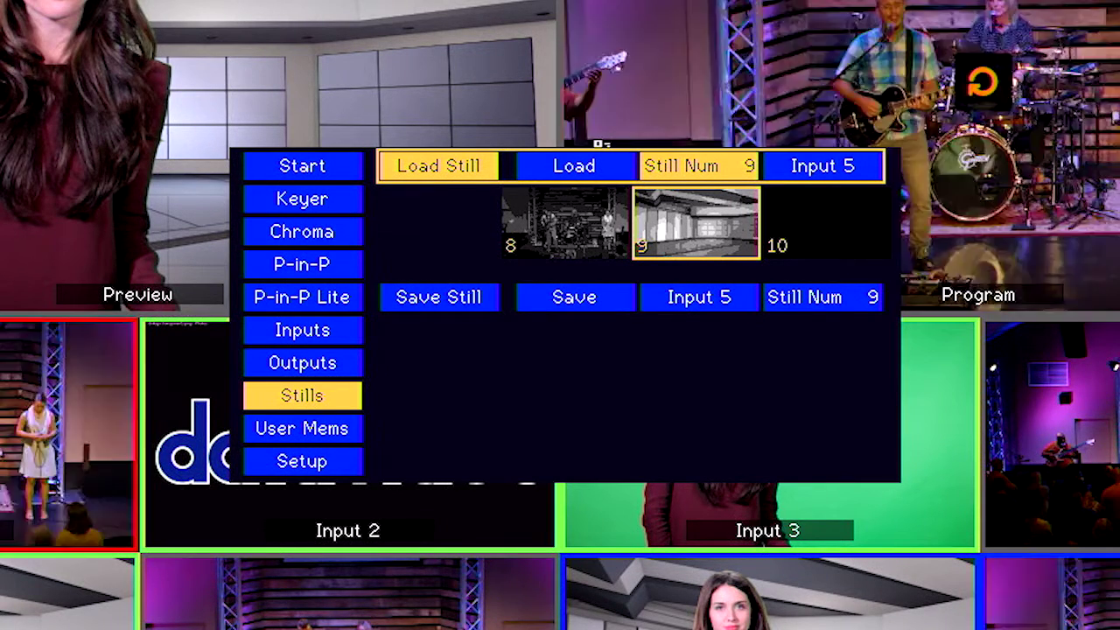
Step: Set the Load Still destination to Input 4
{"action": "key", "text": "Right"}
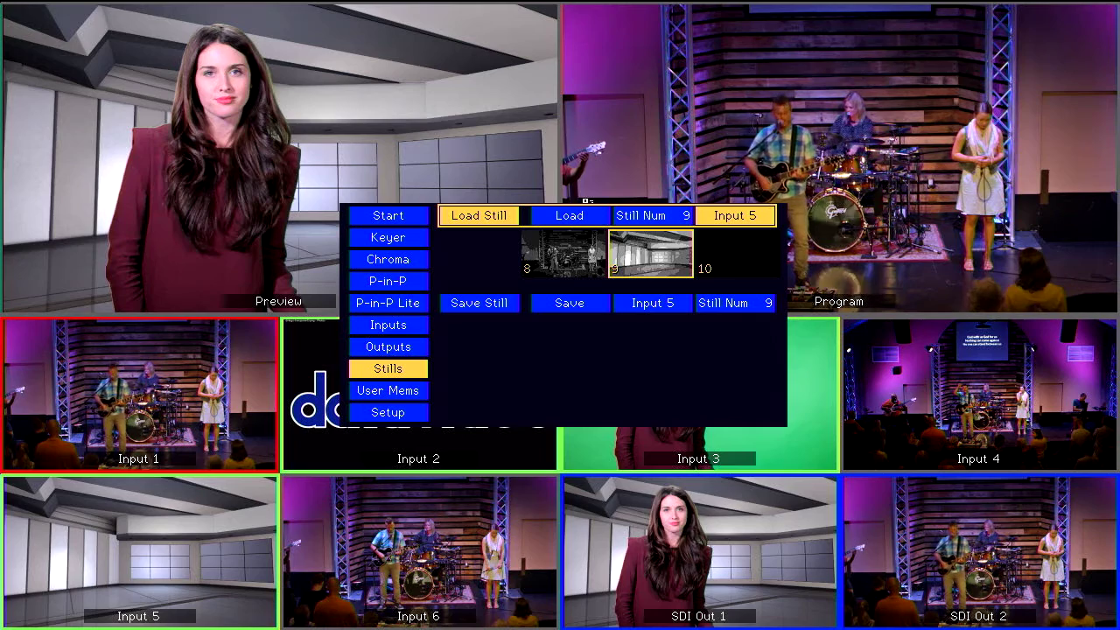
{"action": "key", "text": "Return"}
{"action": "key", "text": "Down"}
{"action": "key", "text": "Down"}
{"action": "key", "text": "Return"}
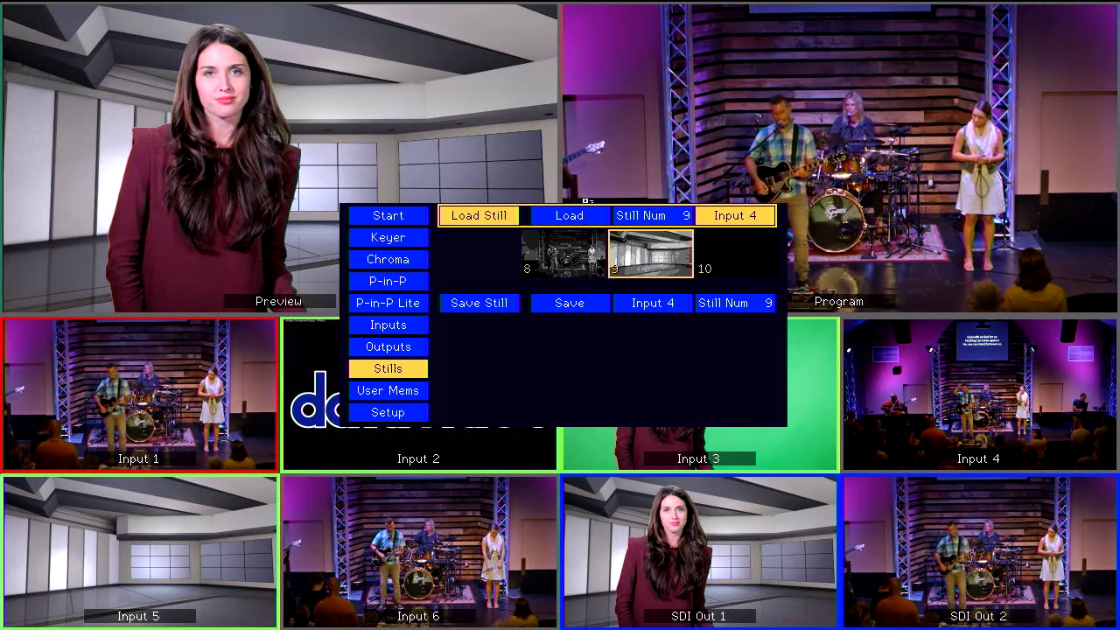
Step: Load still 9 into Input 4
{"action": "key", "text": "Left"}
{"action": "key", "text": "Left"}
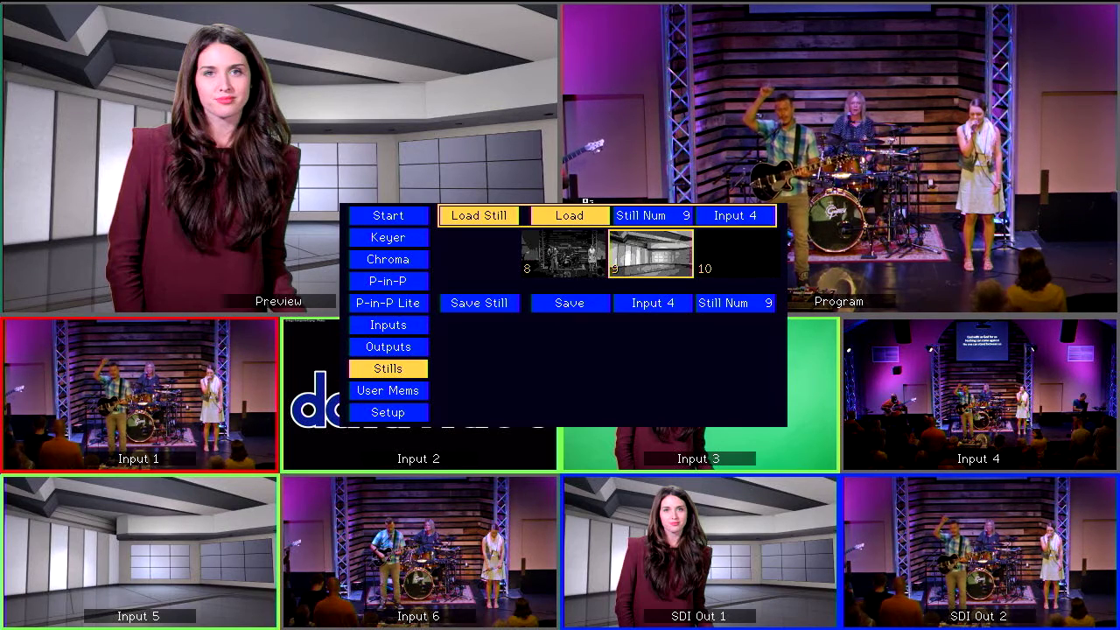
{"action": "key", "text": "Return"}
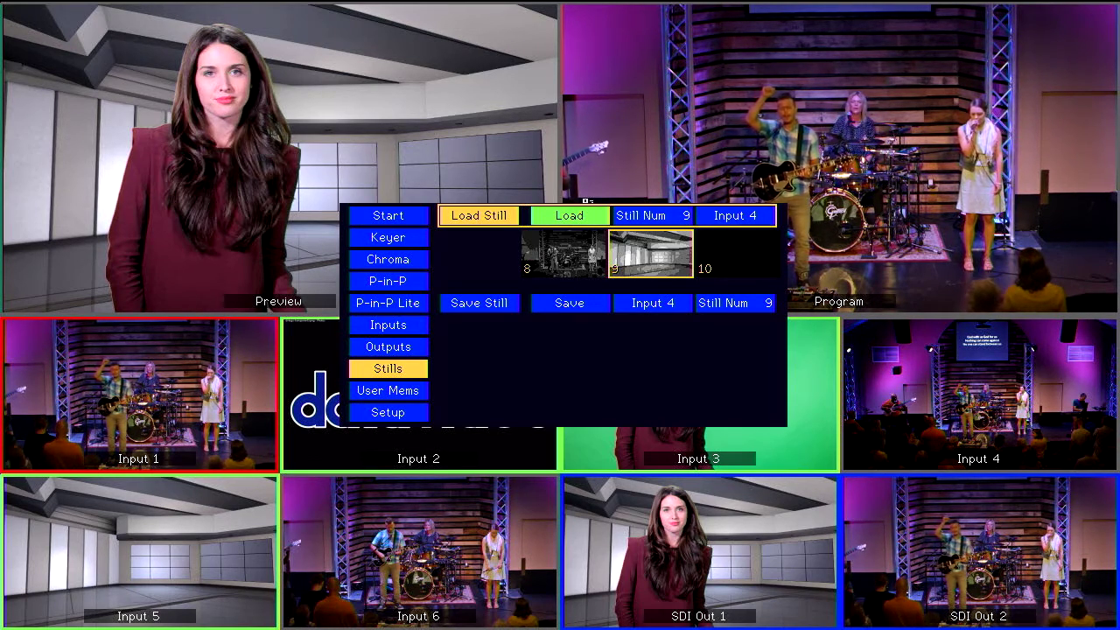